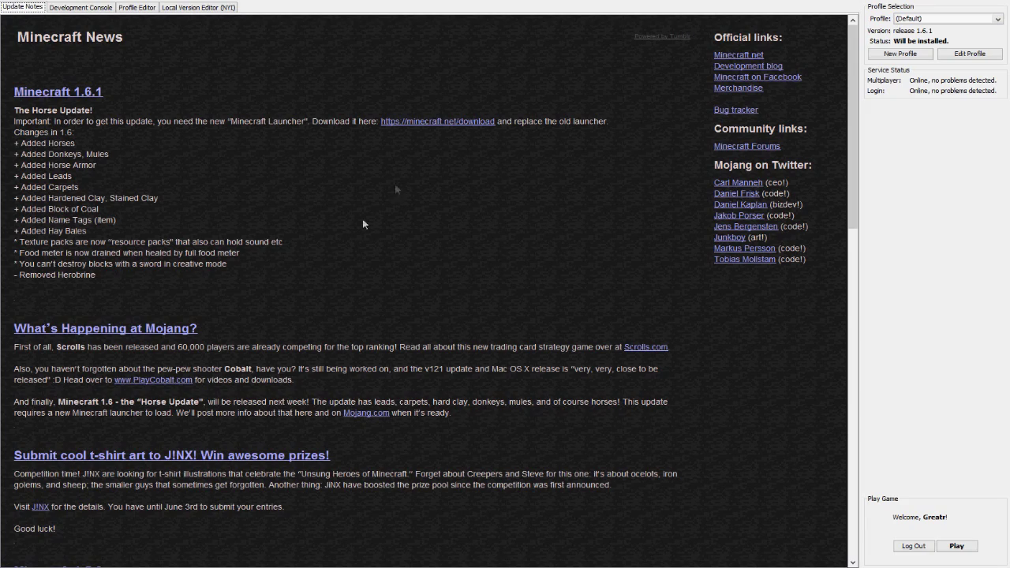
Step: Look through the Minecraft news, the development console output, the profile list and the local version list
scroll(398, 151, "down", 10)
scroll(340, 145, "up", 10)
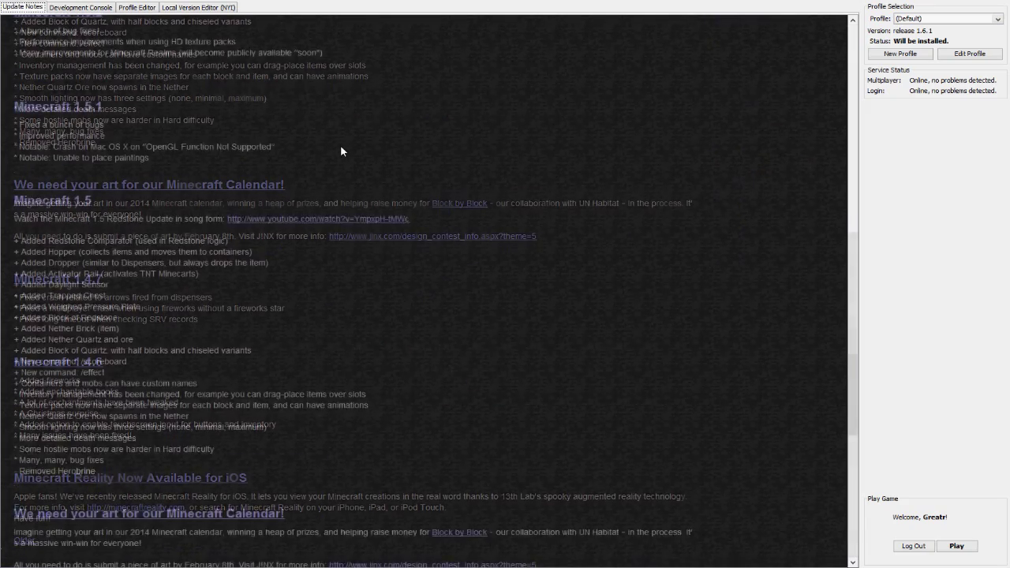
scroll(341, 144, "up", 2)
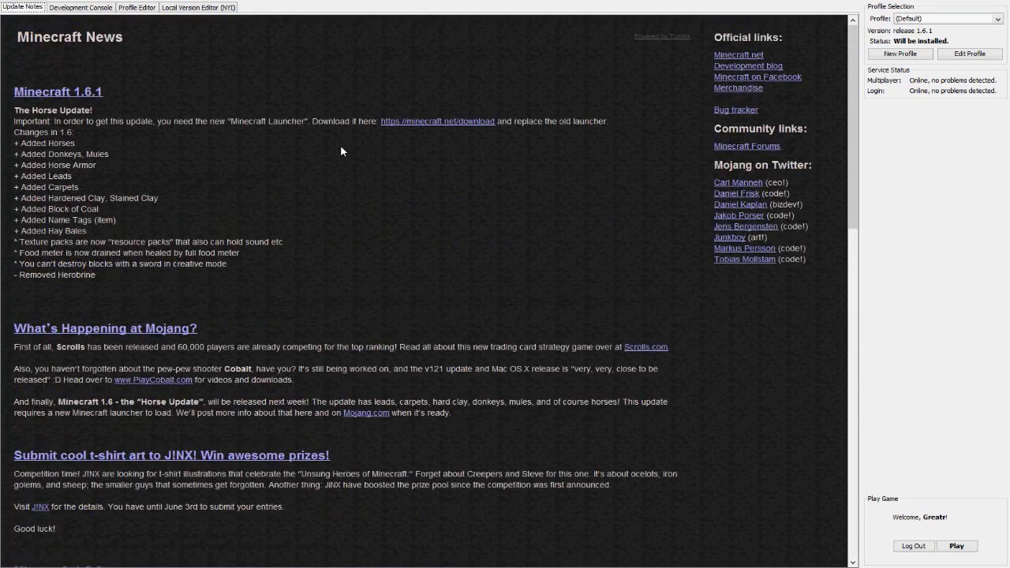
scroll(341, 145, "down", 6)
scroll(340, 144, "up", 6)
left_click(96, 9)
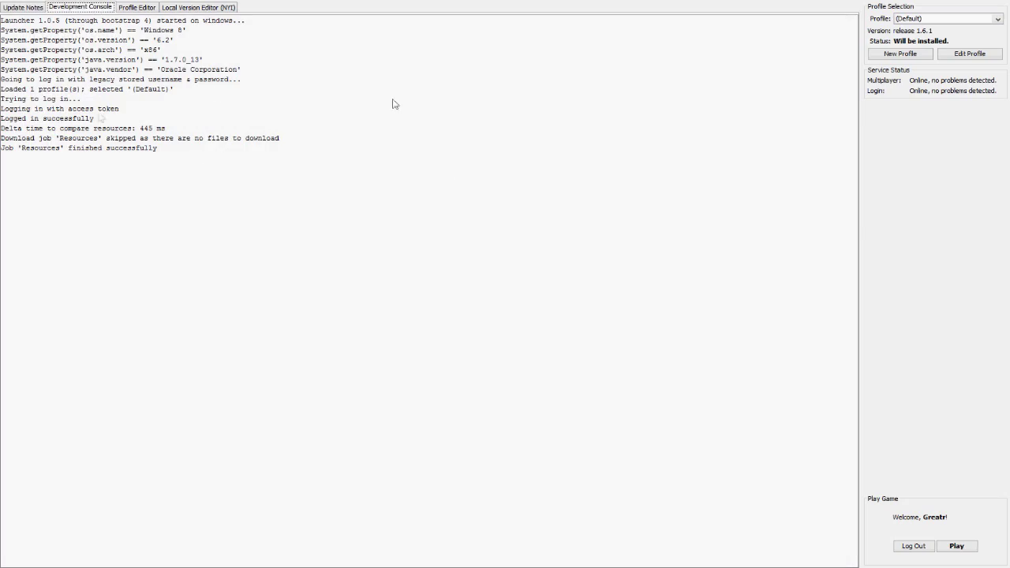
left_click(5, 86)
left_click(134, 9)
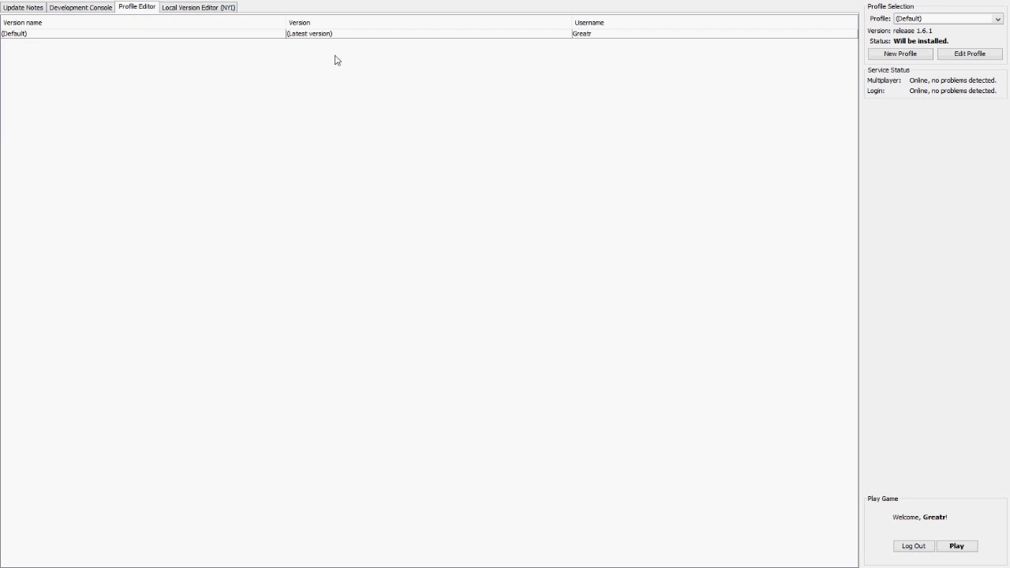
left_click(197, 10)
left_click(133, 9)
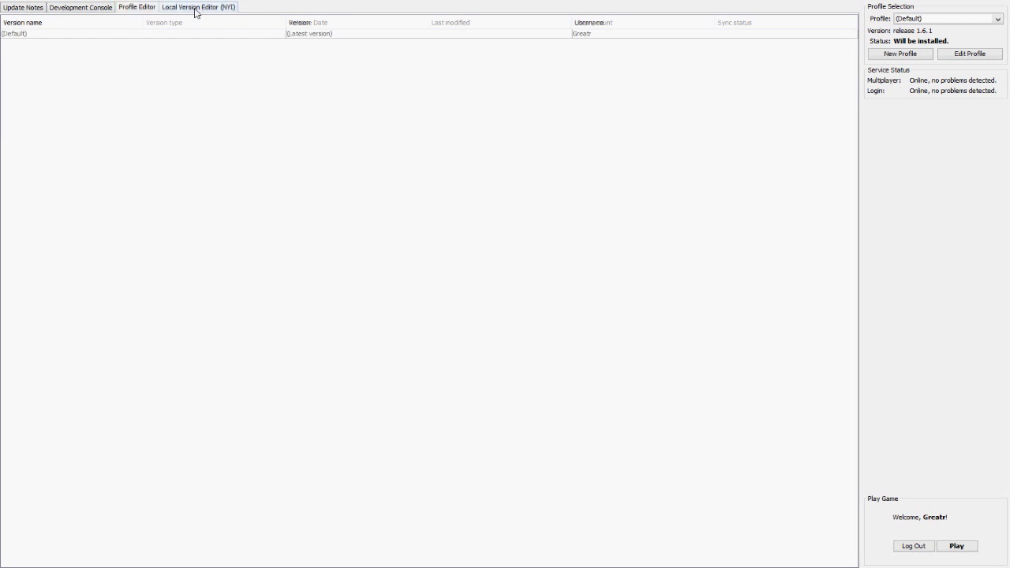
left_click(20, 8)
left_click(216, 10)
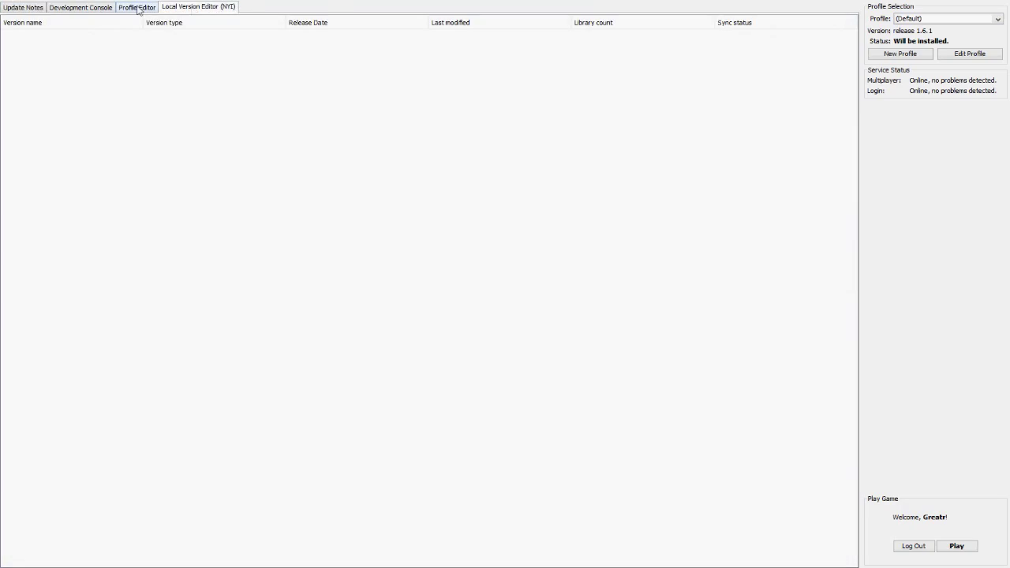
left_click(41, 10)
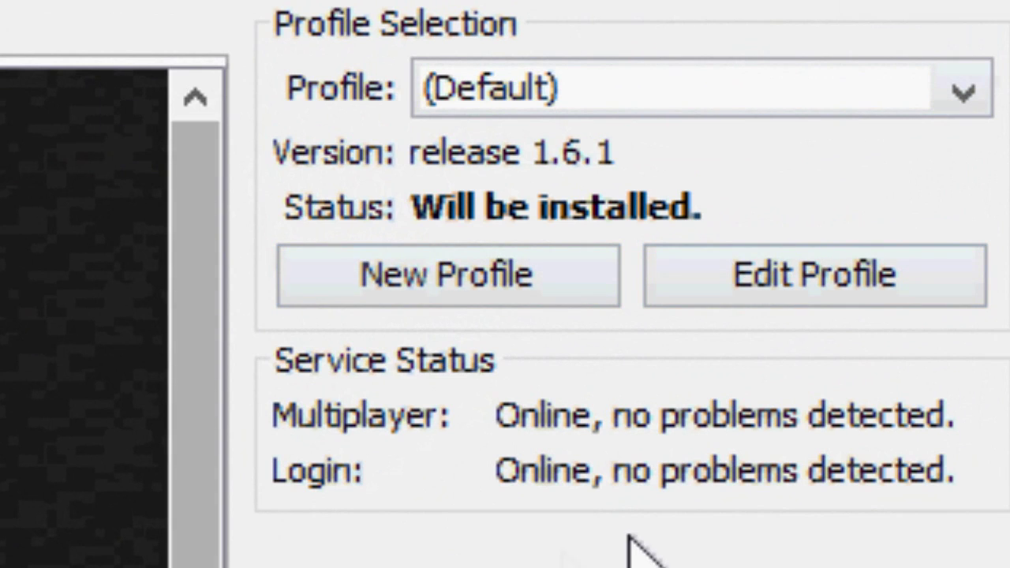
Step: Create a new launcher profile and name it Example
left_click(473, 281)
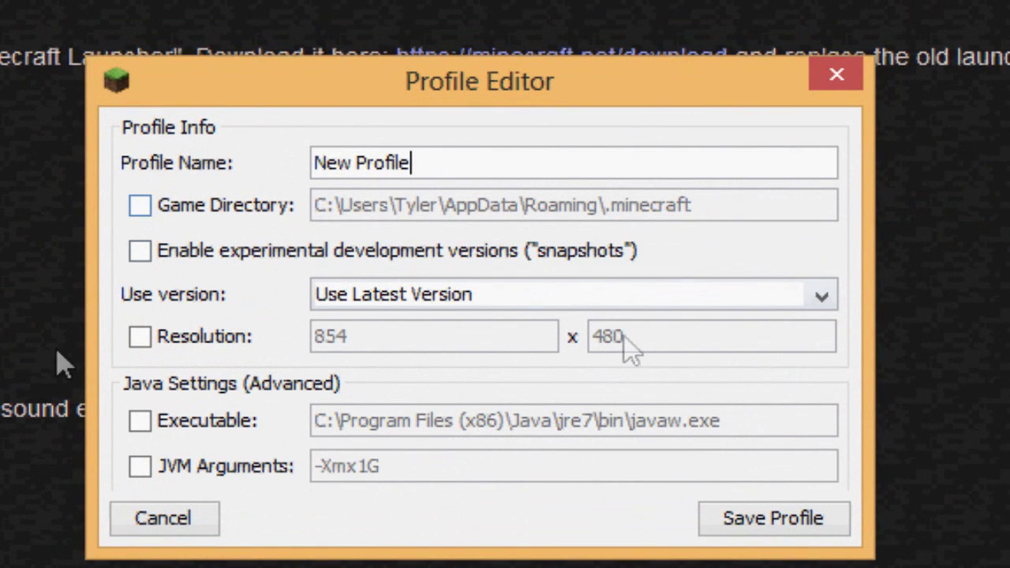
left_click_drag(447, 163, 314, 162)
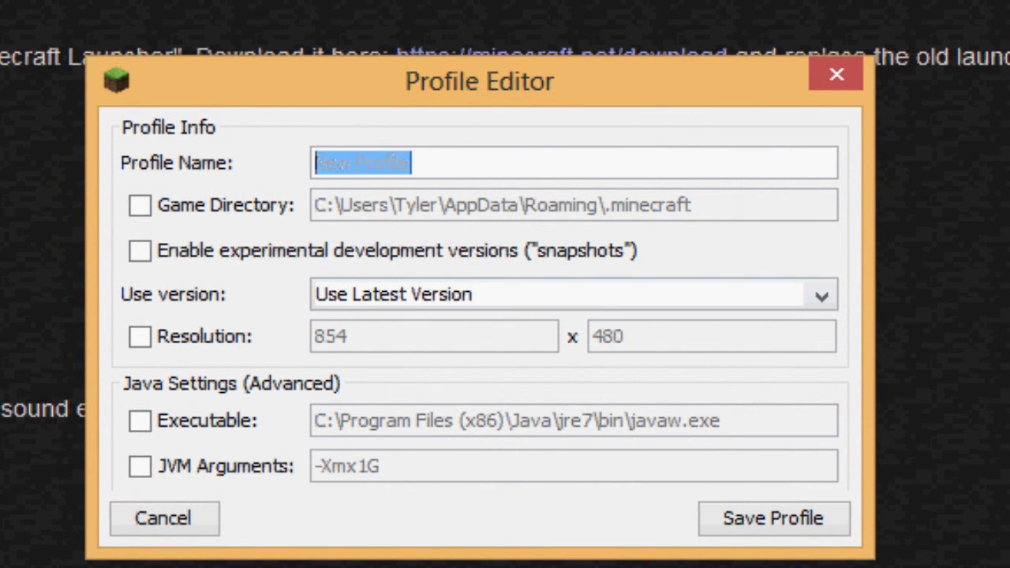
left_click(412, 162)
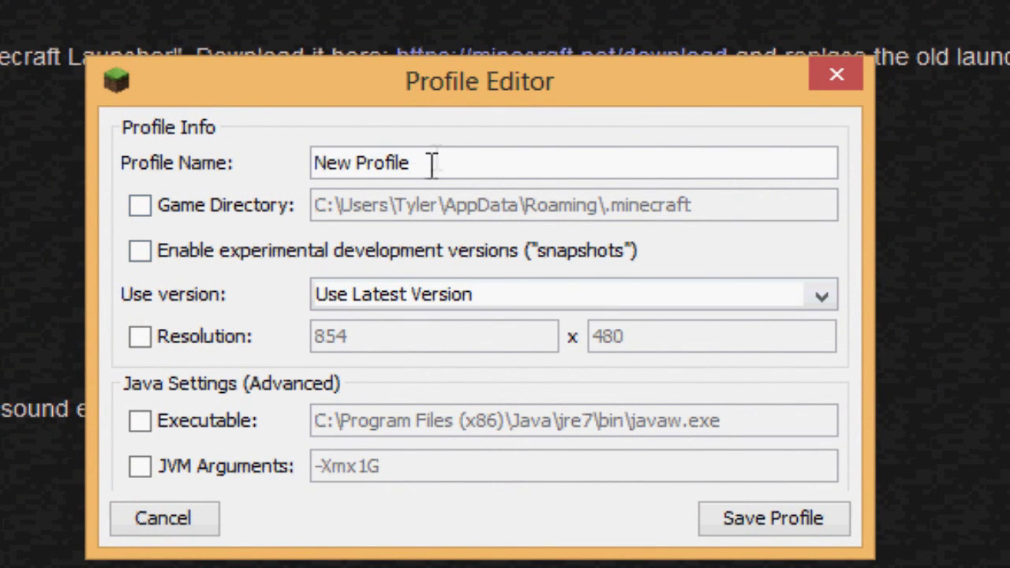
double_click(356, 168)
left_click_drag(354, 171, 311, 163)
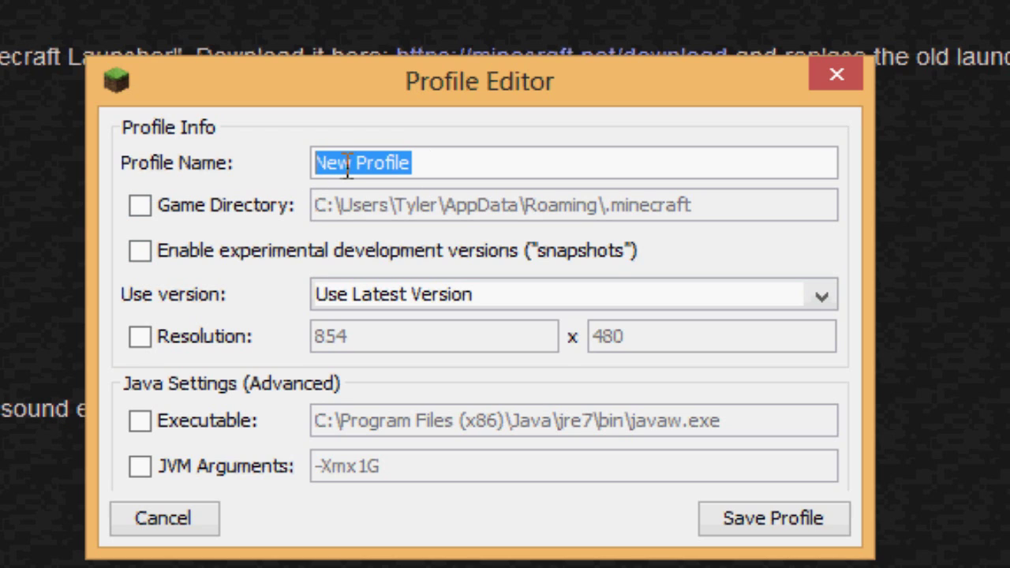
type("Example")
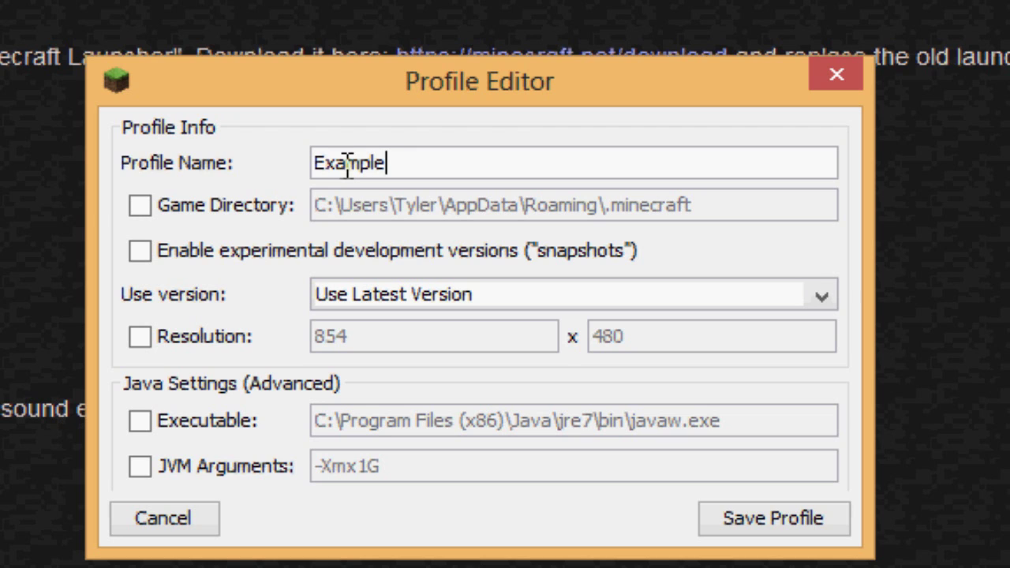
Step: Enable a custom game directory for the profile and point it to an Example folder on the user's Desktop
left_click(142, 207)
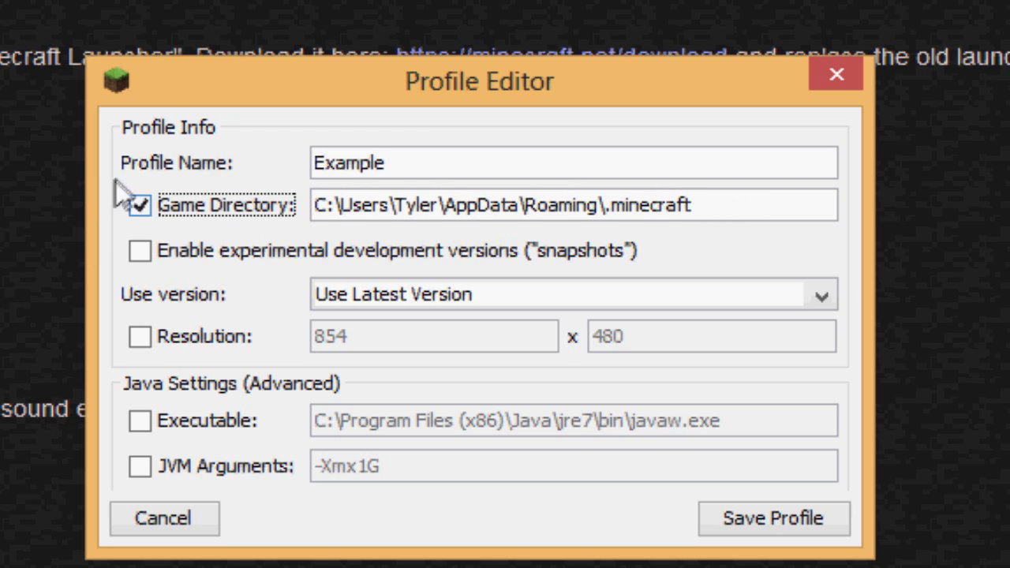
left_click_drag(742, 207, 449, 197)
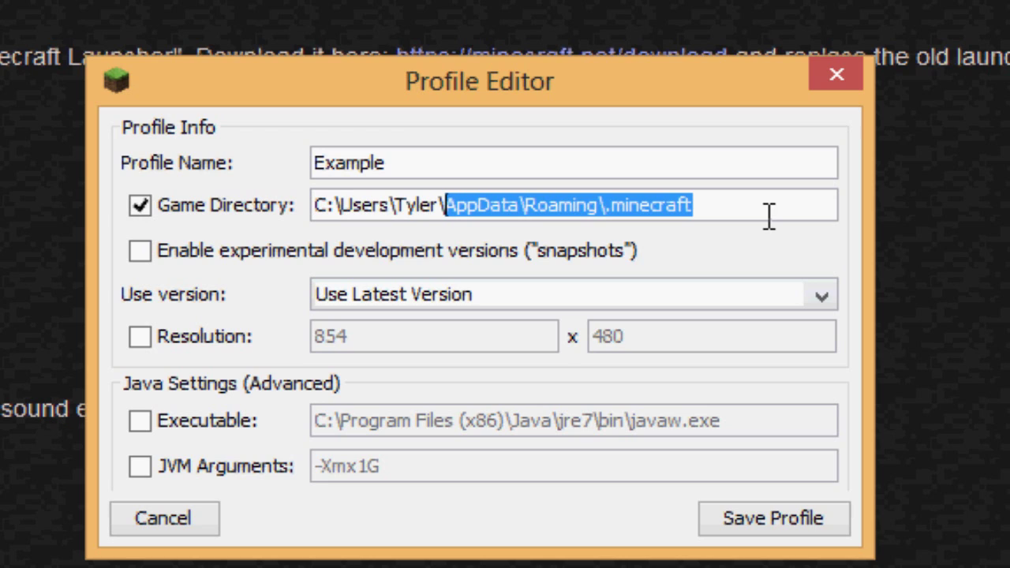
type("Desktop")
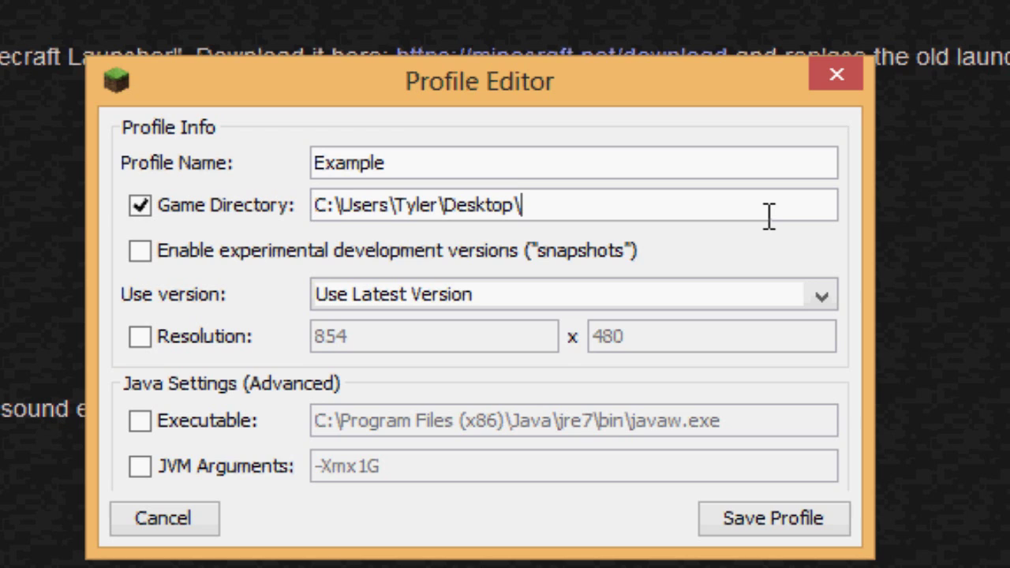
type("\\Example")
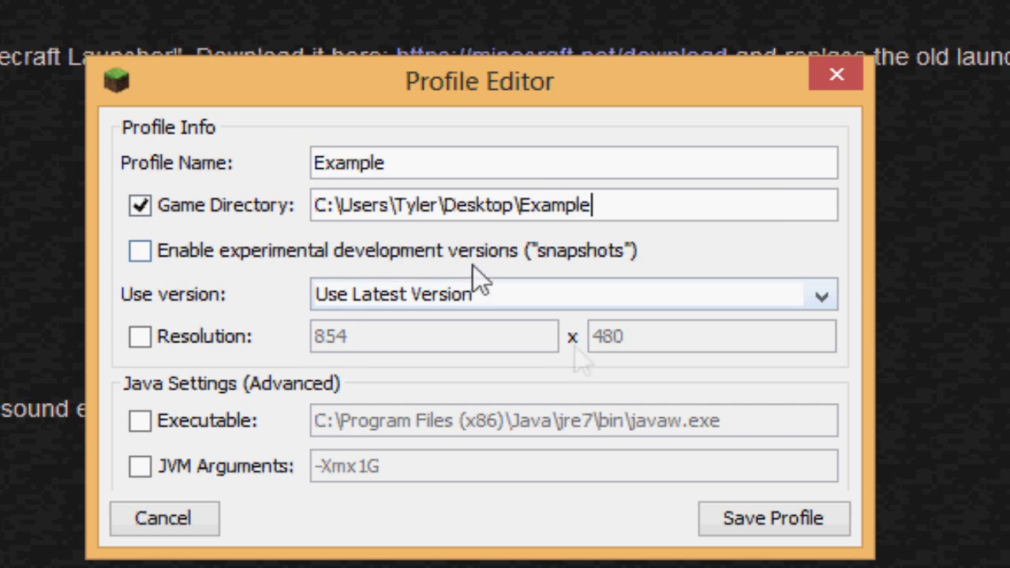
Step: Set the profile's version to release 1.6.1 and enable experimental development versions (snapshots)
left_click(343, 290)
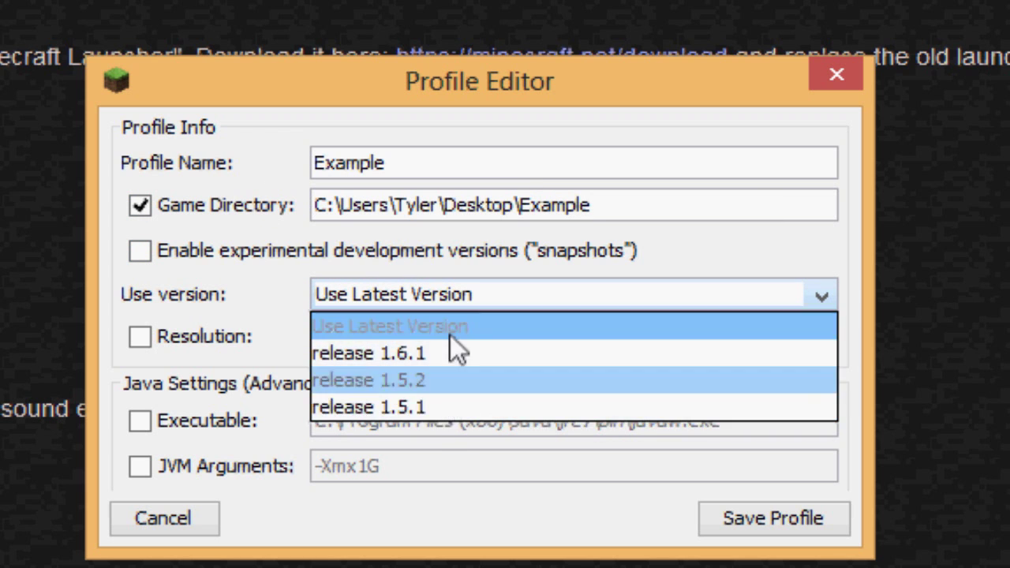
left_click(430, 406)
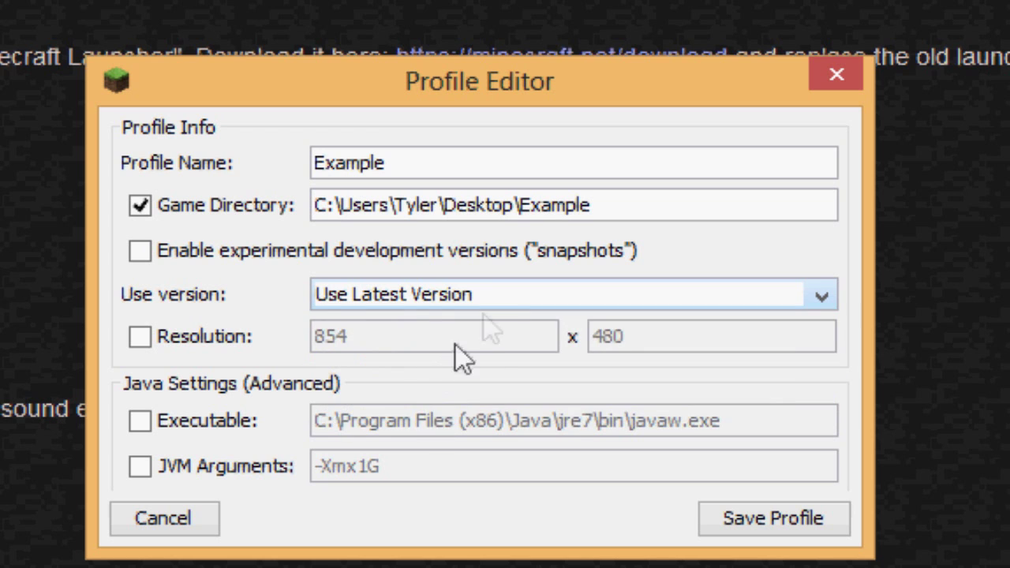
left_click(465, 302)
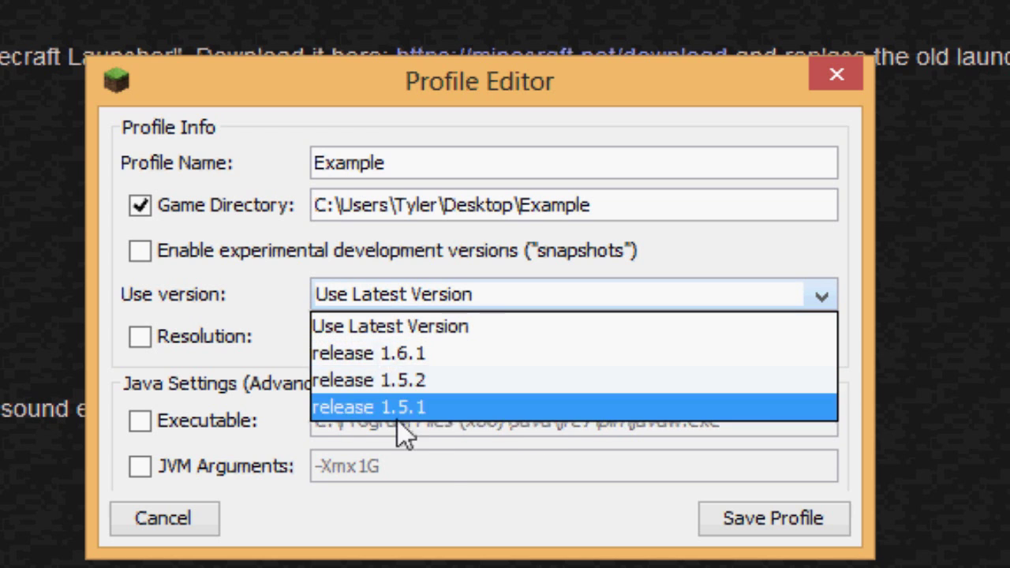
left_click(443, 362)
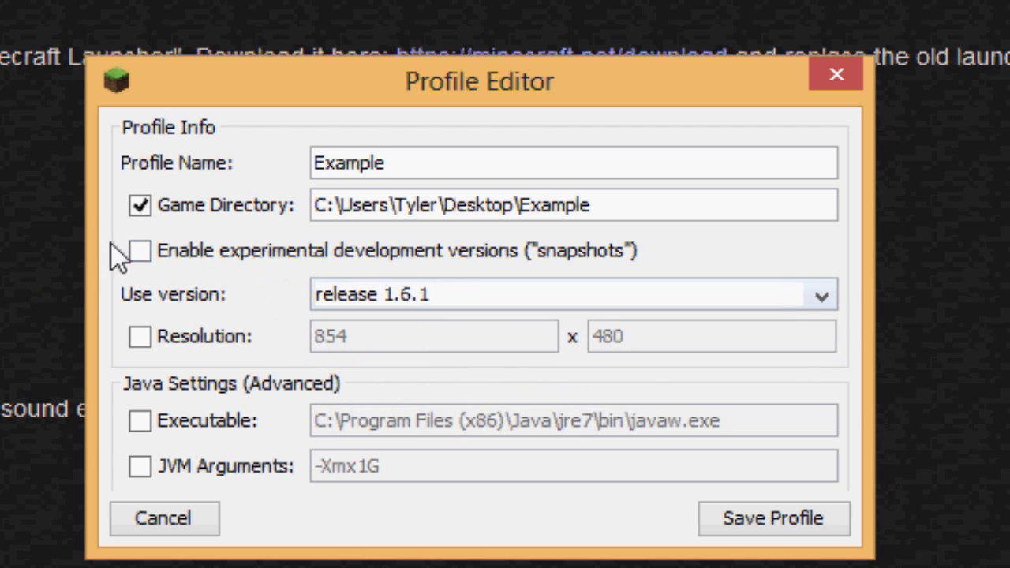
left_click(141, 251)
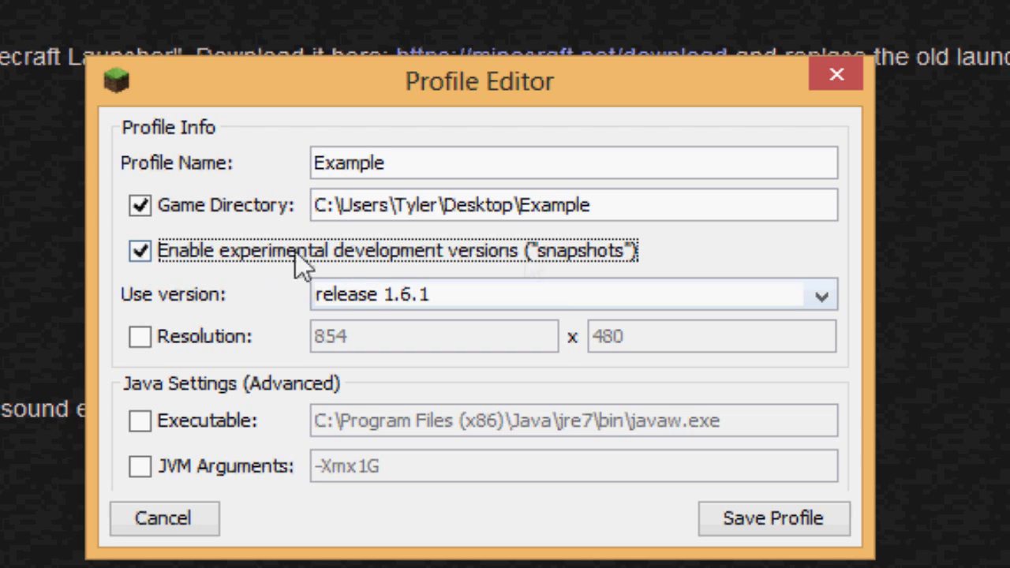
Step: Enable a custom resolution for the profile and set it to 1296 x 758, matching the 720p preset in Sizer Configuration
left_click(140, 338)
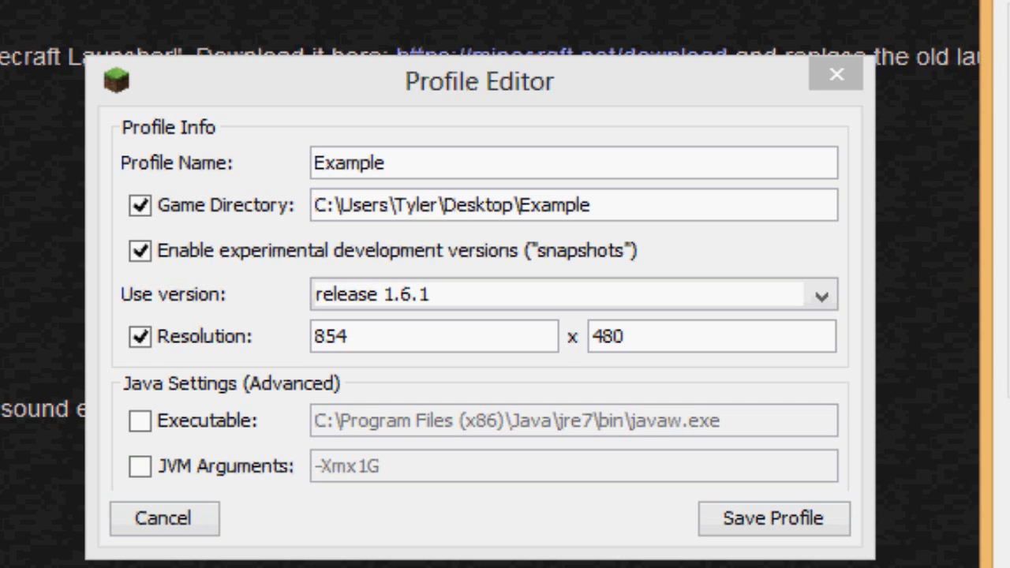
double_click(360, 340)
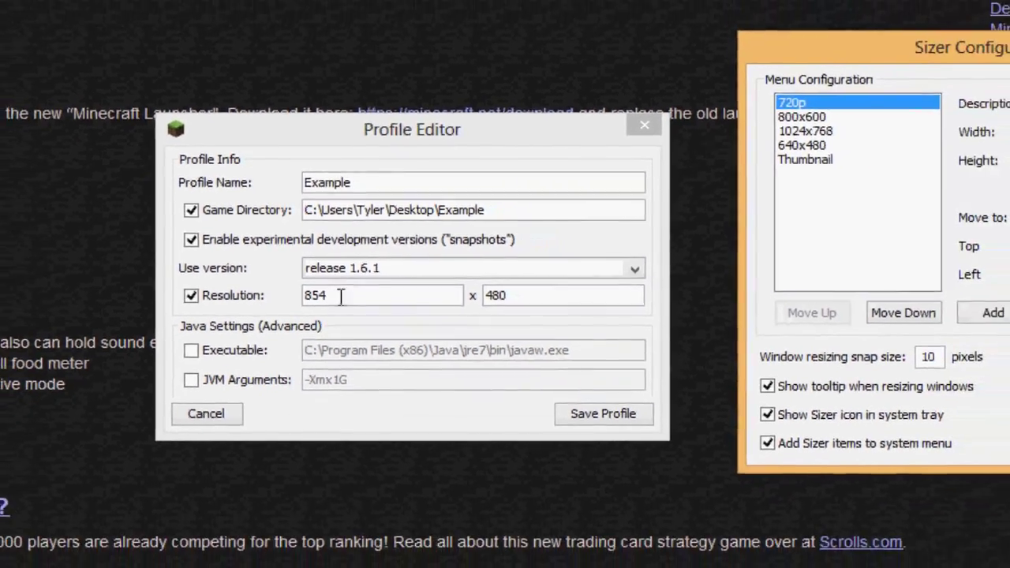
left_click_drag(347, 309, 252, 315)
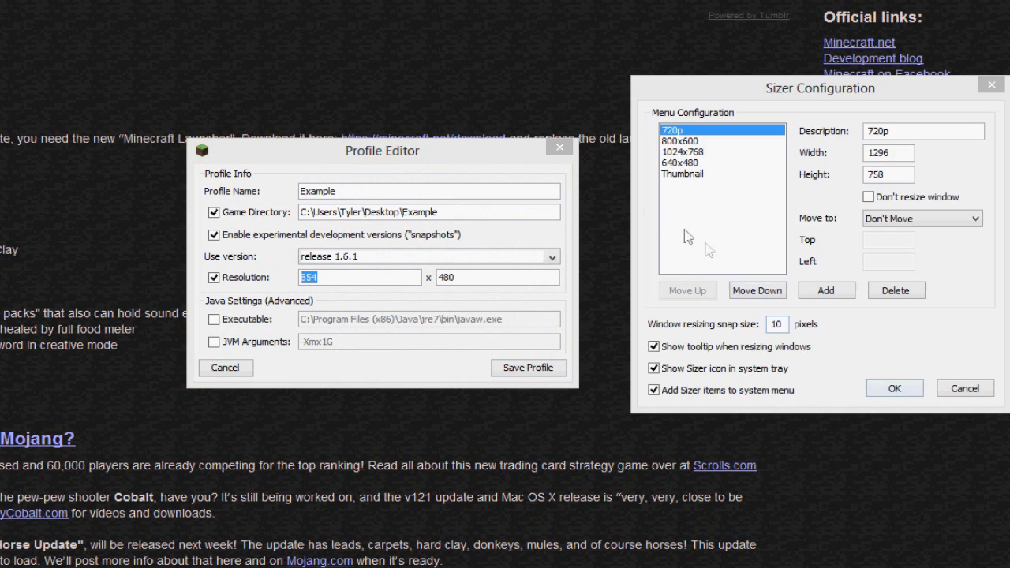
left_click(787, 88)
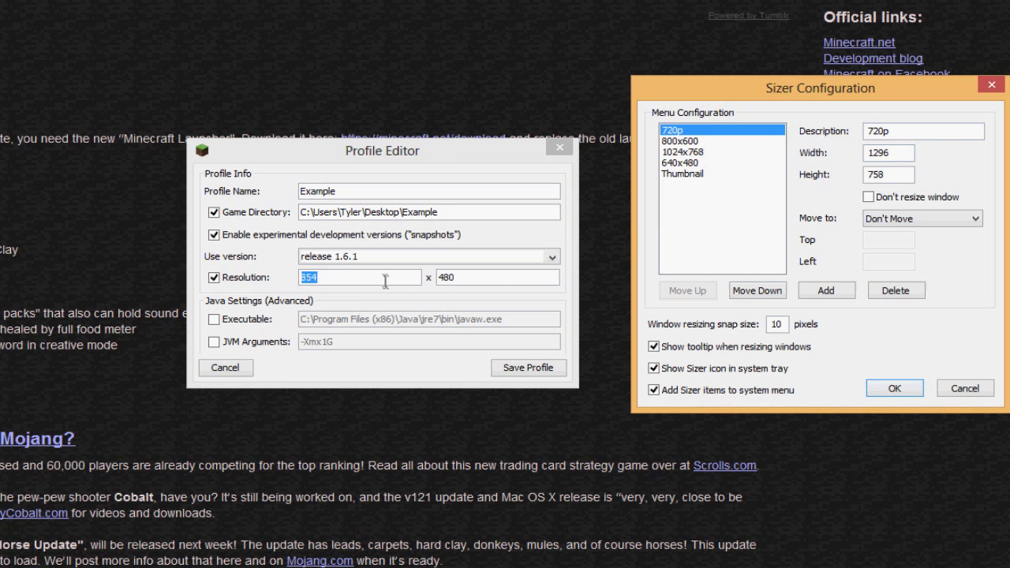
left_click(388, 277)
left_click_drag(317, 281, 260, 281)
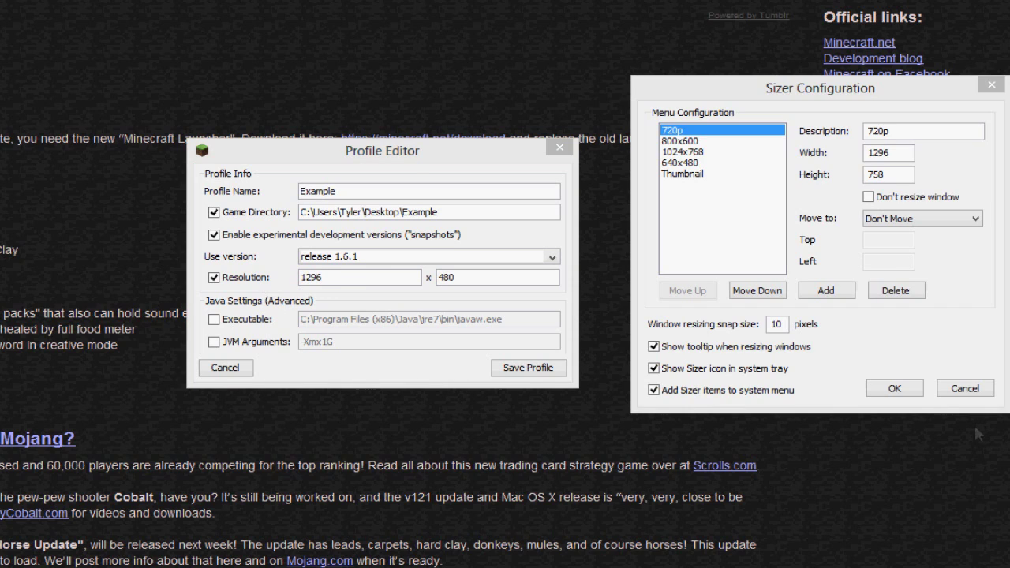
left_click(857, 89)
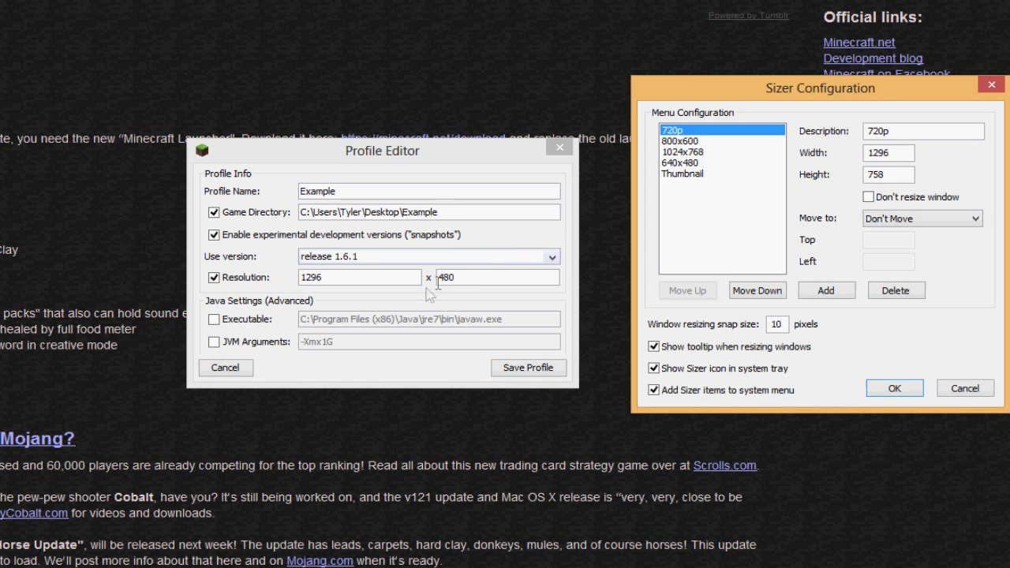
double_click(480, 277)
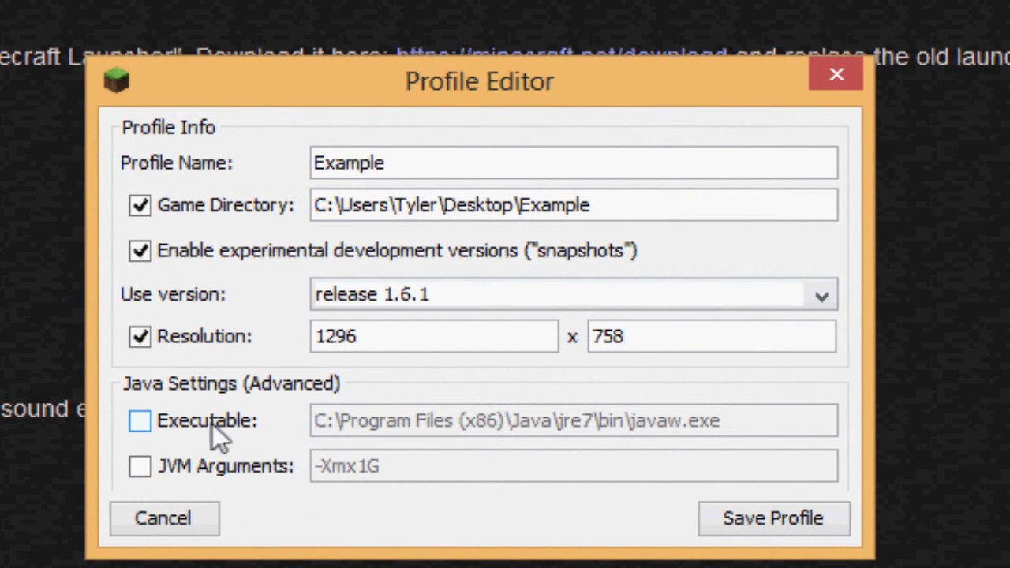
left_click(131, 419)
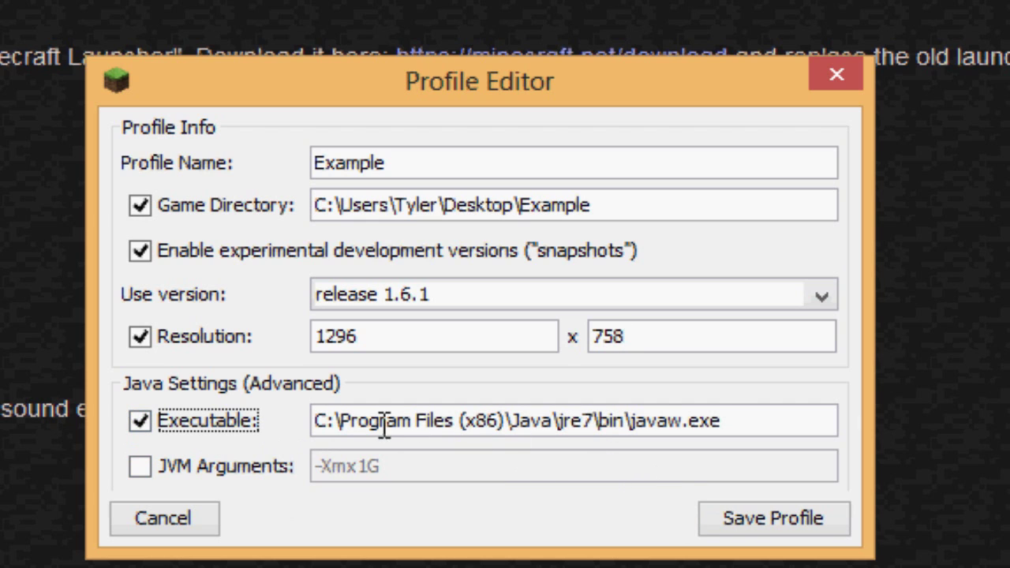
left_click_drag(787, 419, 842, 421)
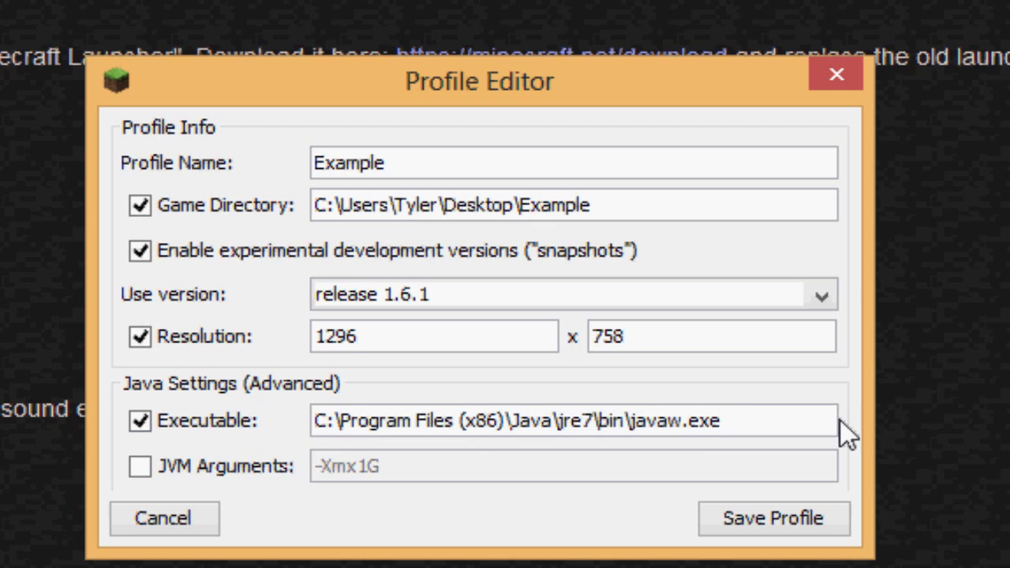
left_click(137, 424)
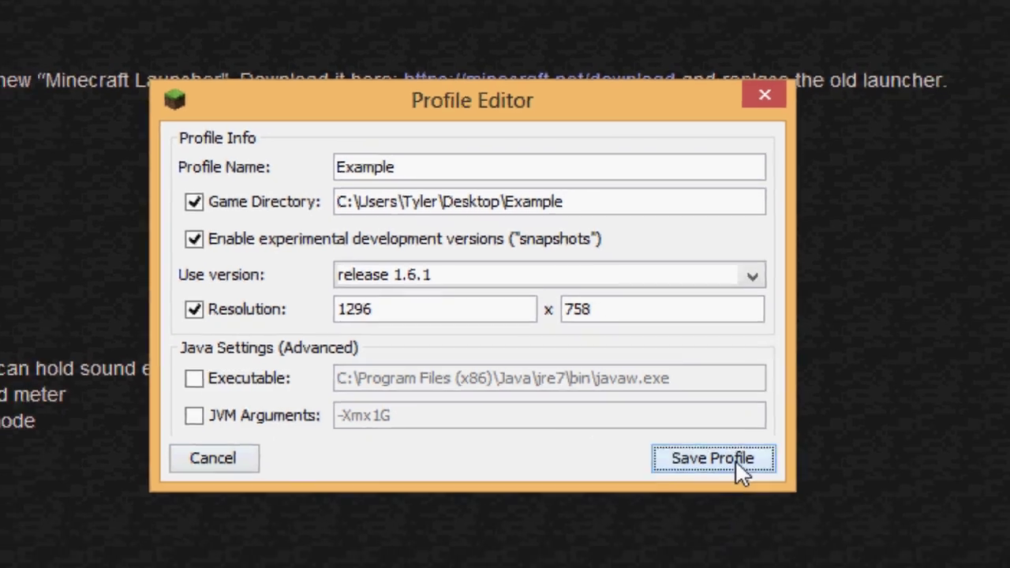
Step: Save the Example profile, then select it in the launcher's profile list and check which profile actions are available
left_click(802, 524)
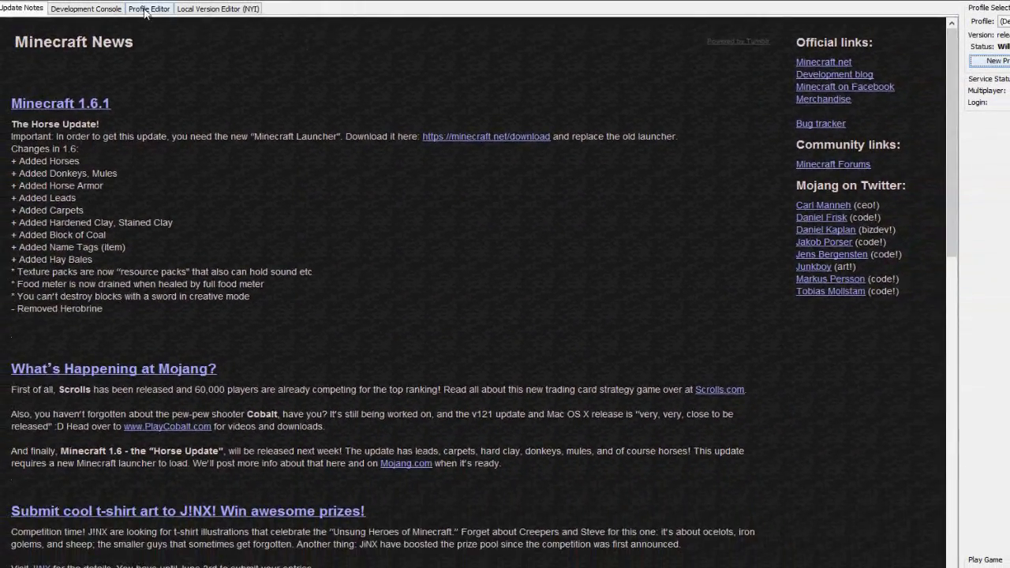
left_click(149, 9)
left_click(69, 49)
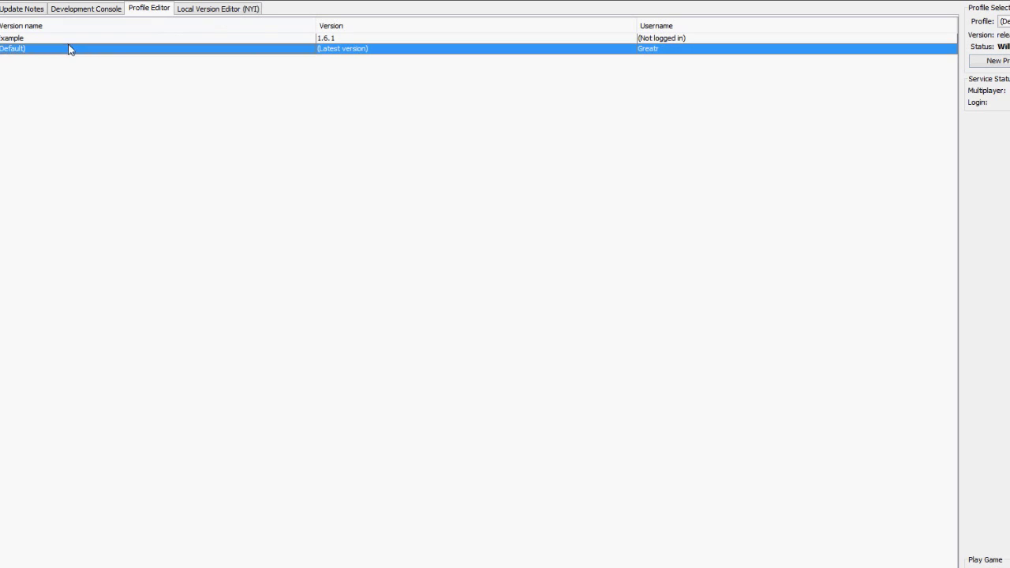
left_click(14, 39)
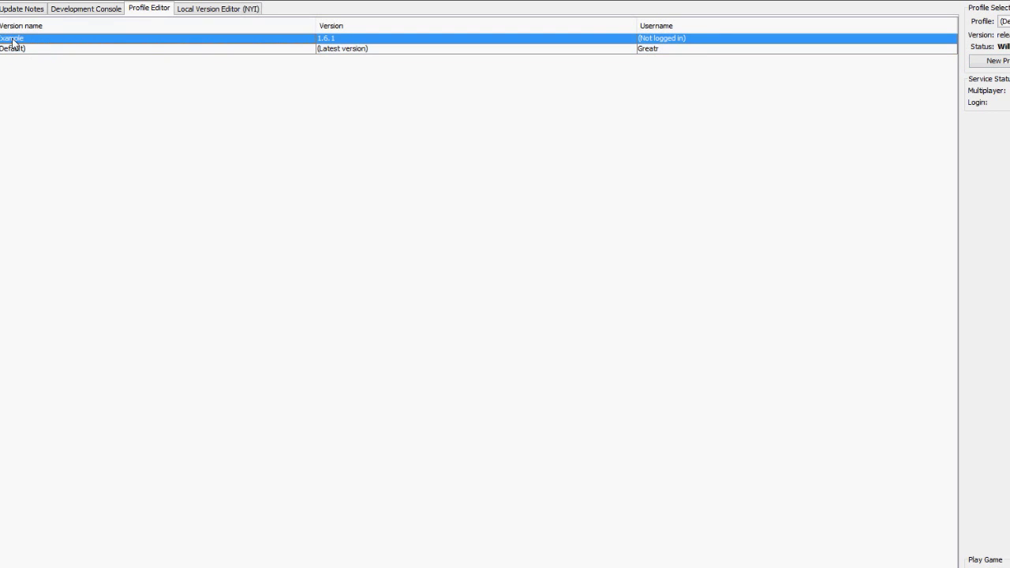
right_click(340, 41)
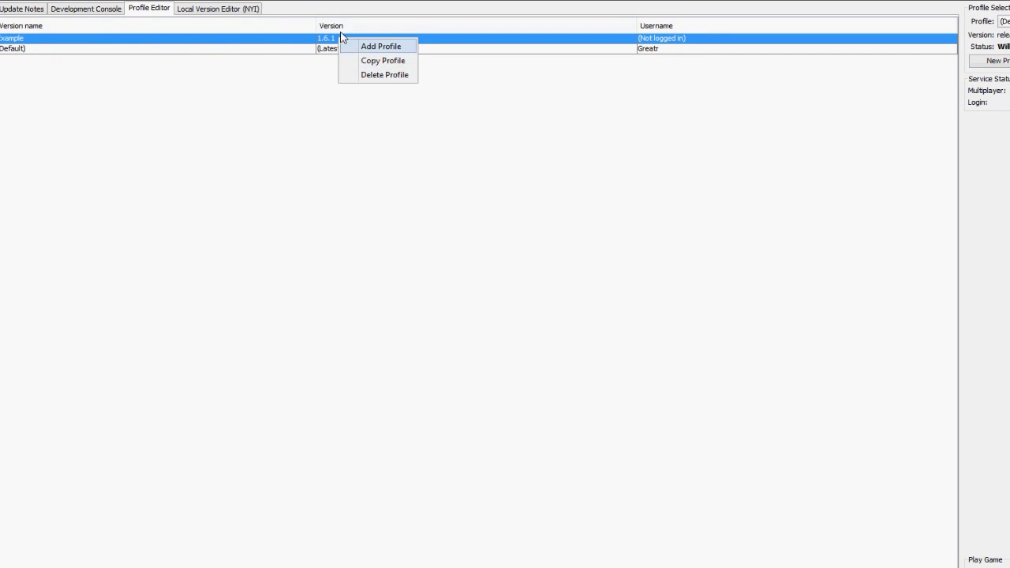
left_click(483, 96)
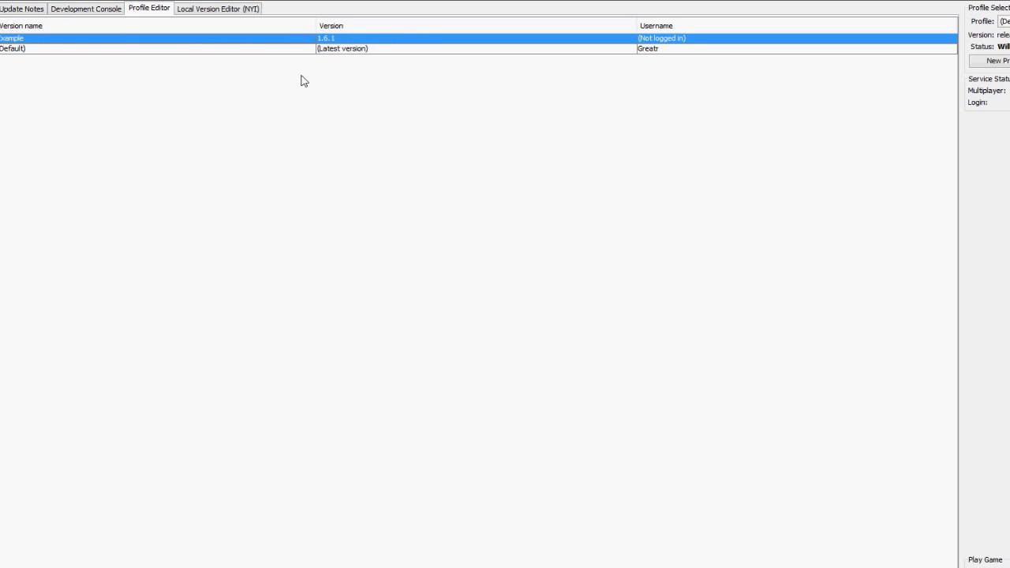
right_click(222, 102)
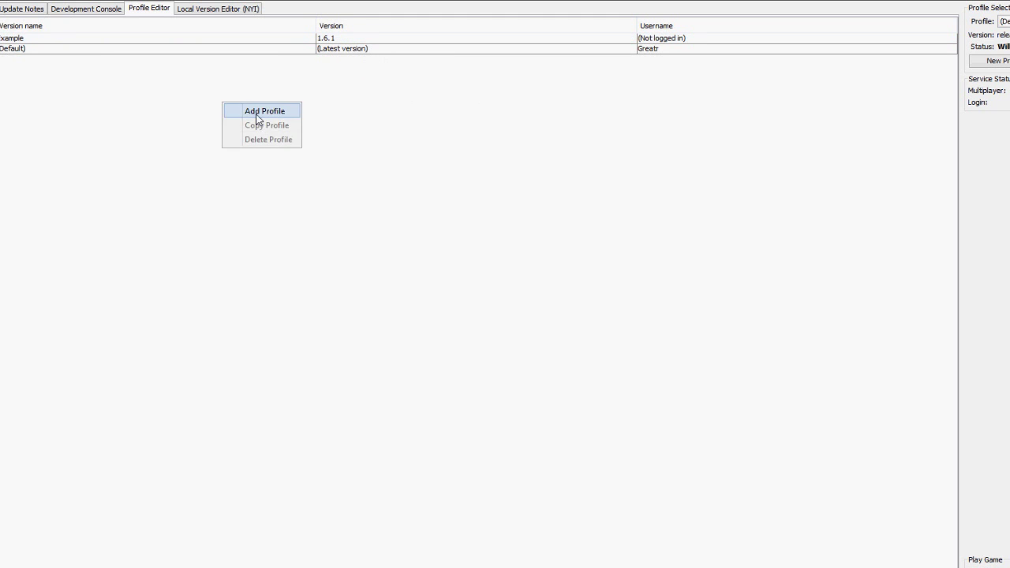
left_click(261, 111)
left_click(707, 228)
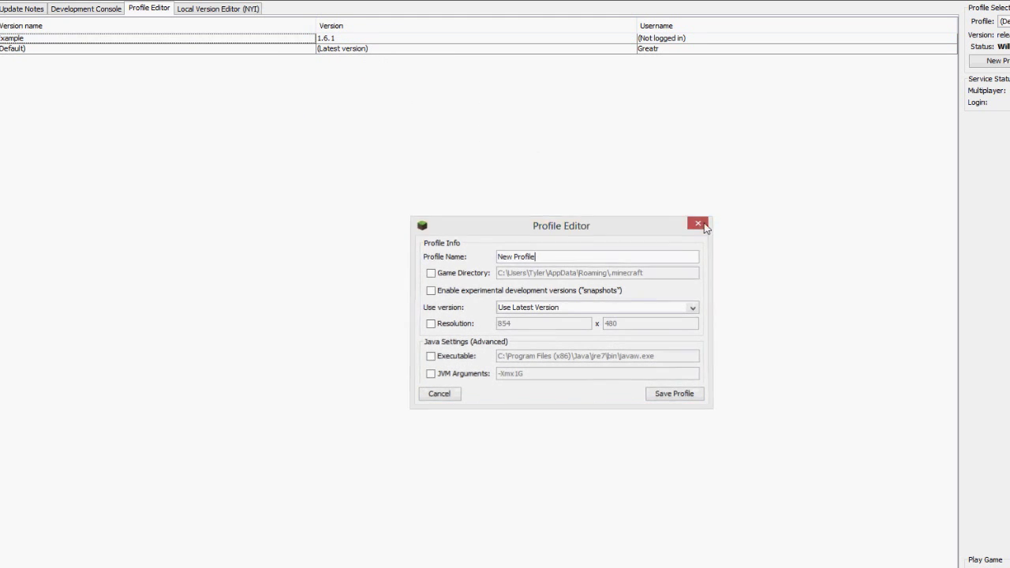
left_click(996, 60)
left_click(699, 224)
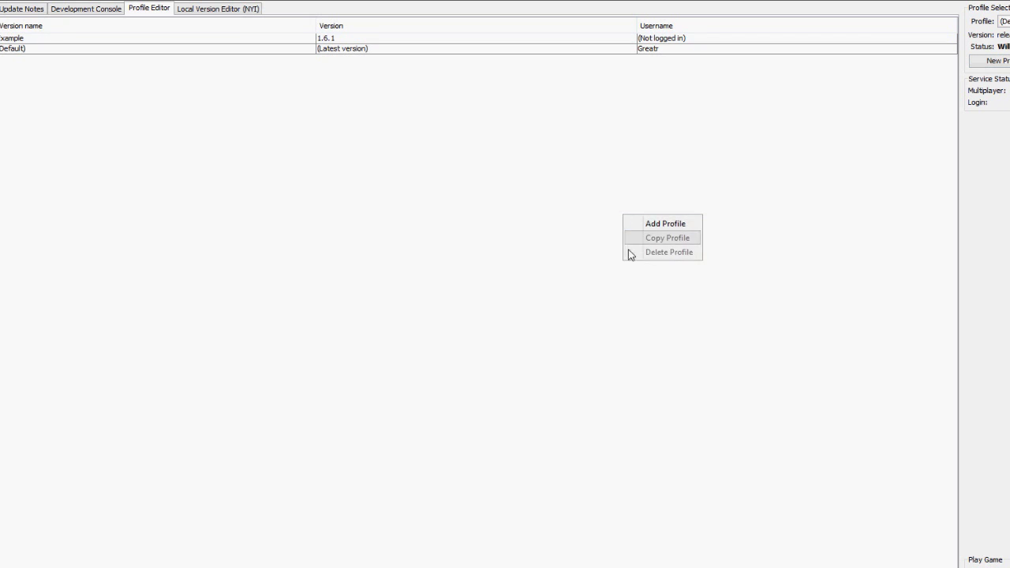
Step: Examine the launcher's local version list and its columns
left_click(198, 10)
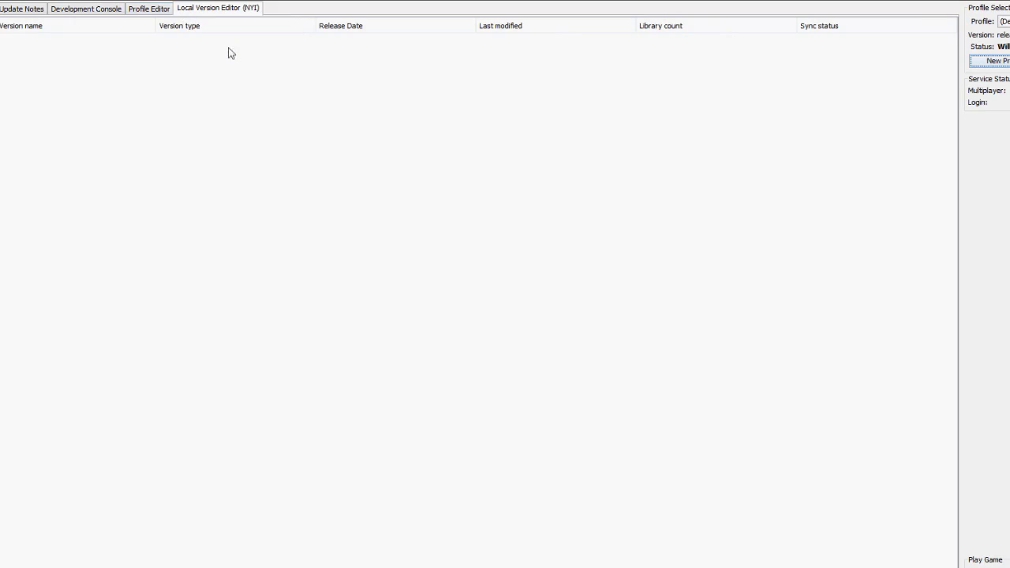
left_click(346, 77)
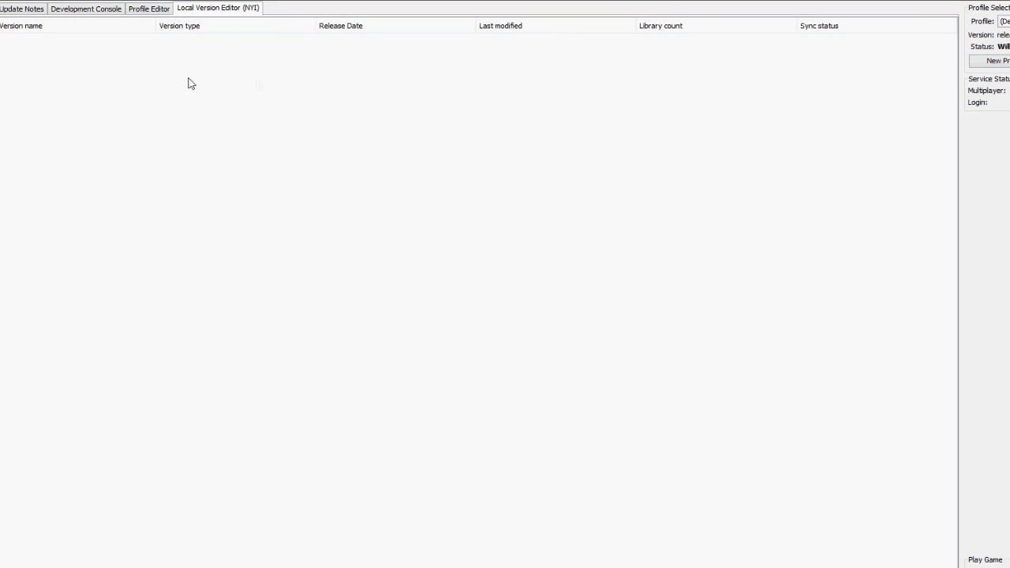
left_click(166, 14)
Step: Read through the Minecraft News update notes, from the 1.6.1 Horse Update down to the older releases and back
left_click(17, 9)
scroll(326, 243, "down", 15)
scroll(327, 250, "up", 15)
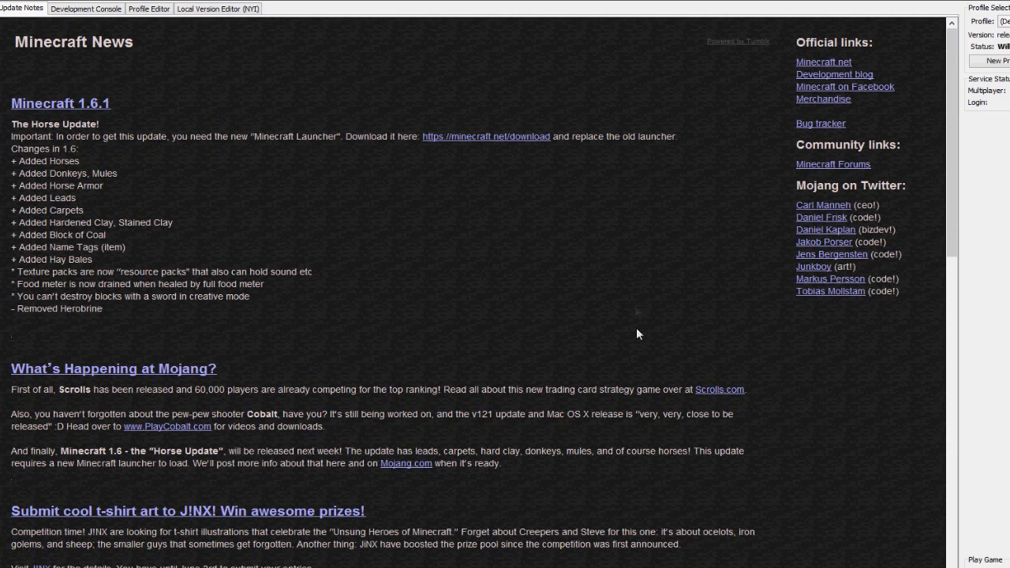
scroll(742, 203, "down", 15)
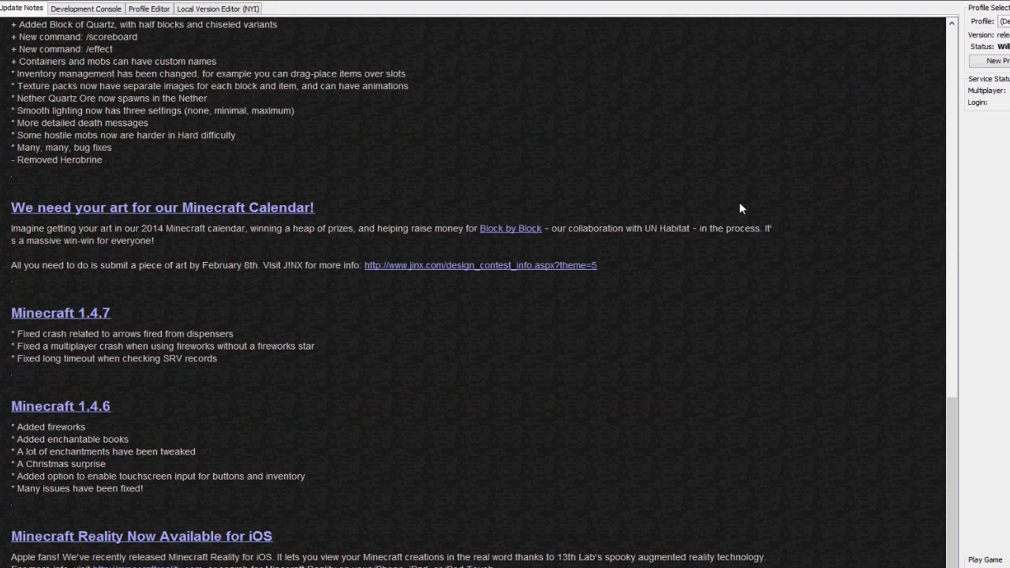
scroll(619, 309, "up", 15)
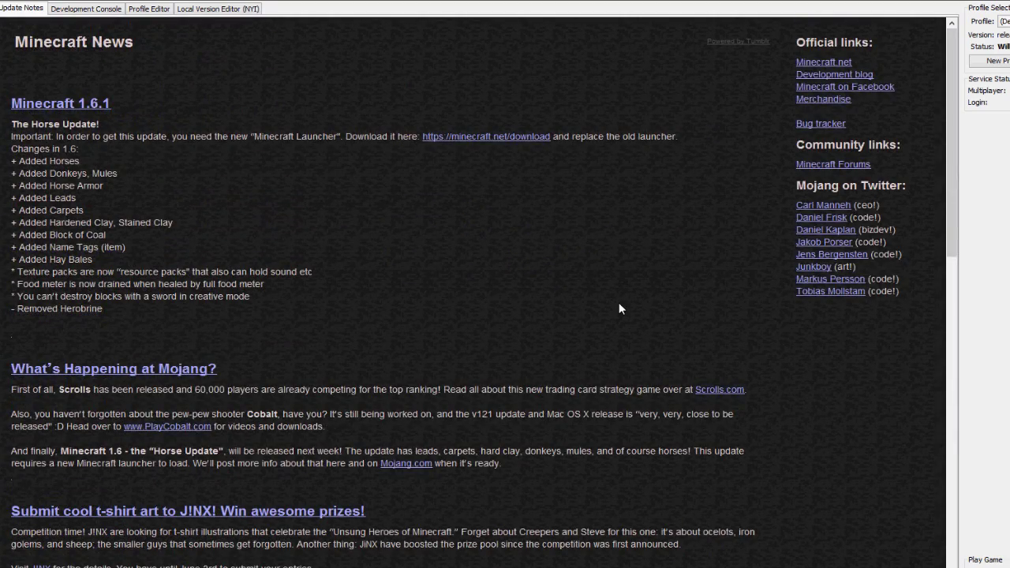
scroll(950, 117, "down", 5)
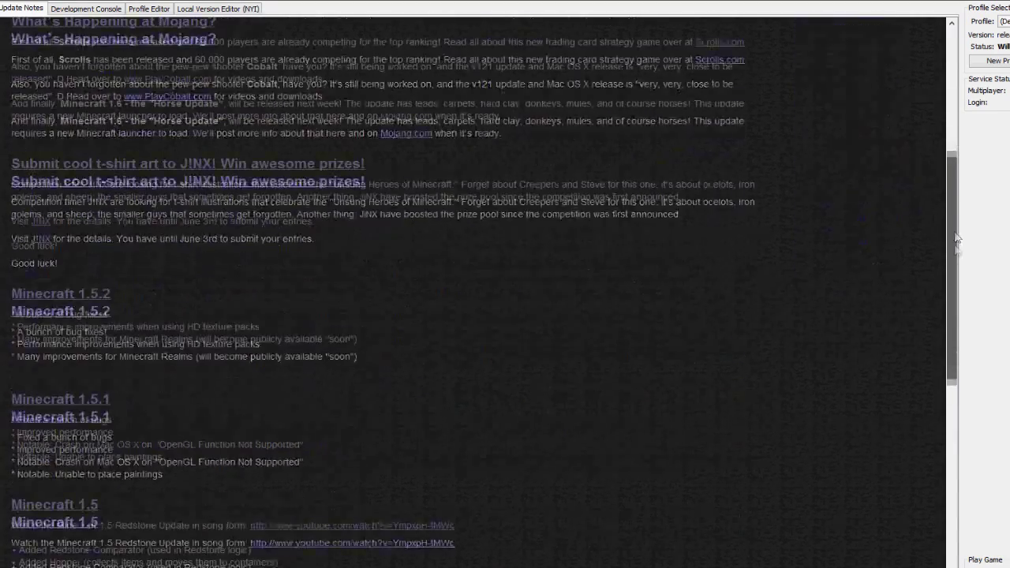
scroll(950, 101, "up", 5)
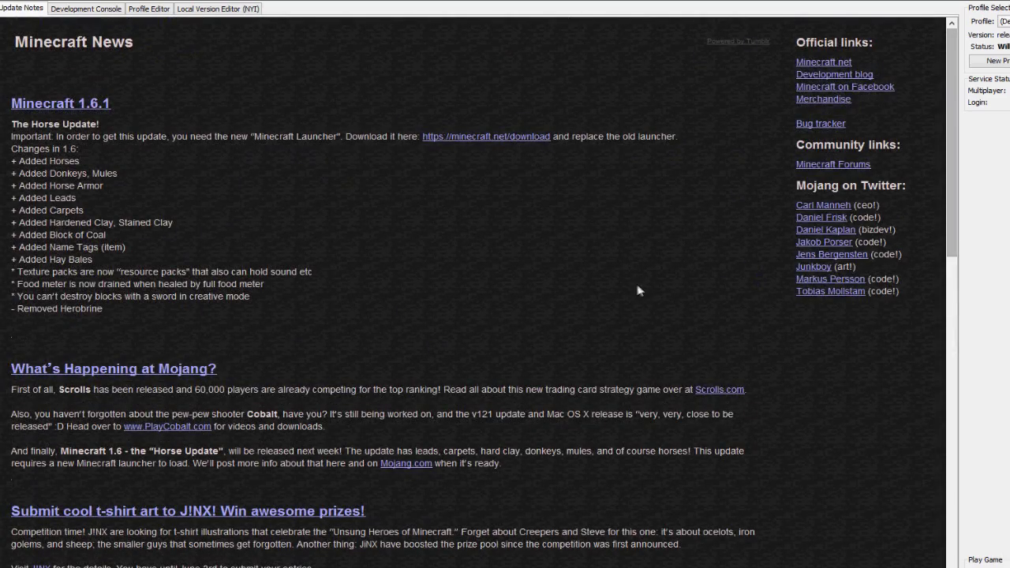
scroll(427, 273, "down", 3)
scroll(426, 273, "up", 3)
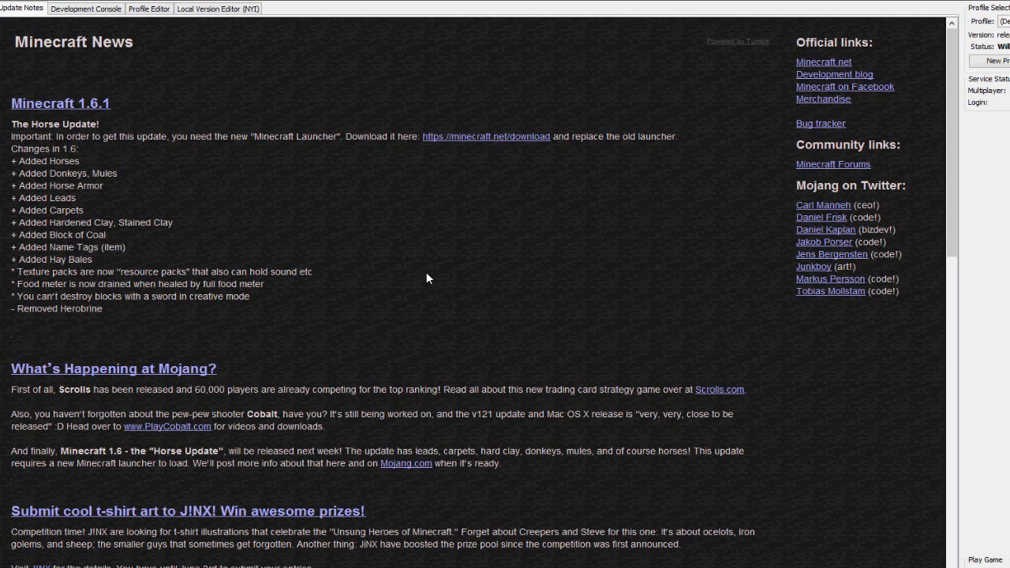
scroll(487, 259, "down", 8)
scroll(487, 260, "up", 8)
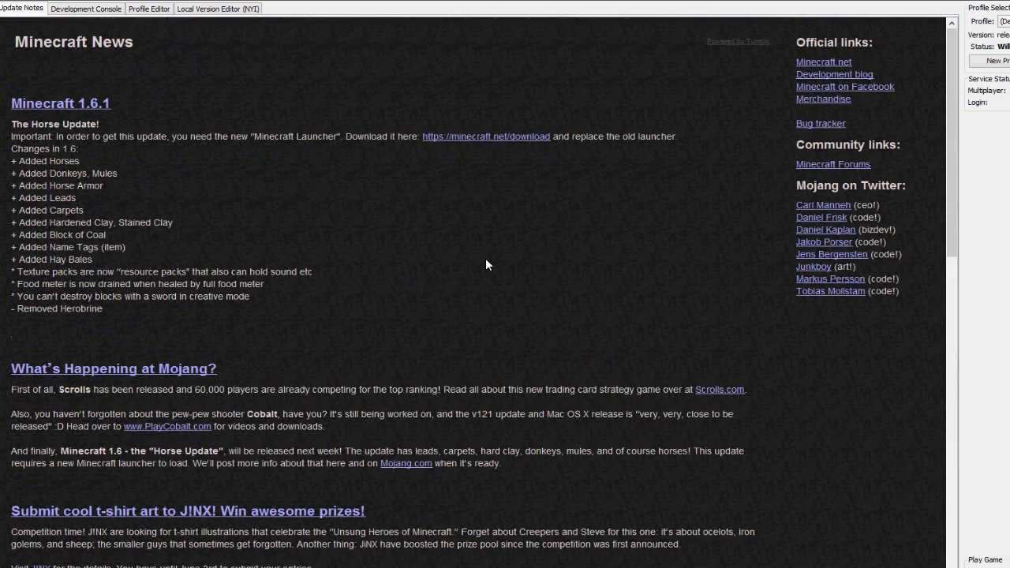